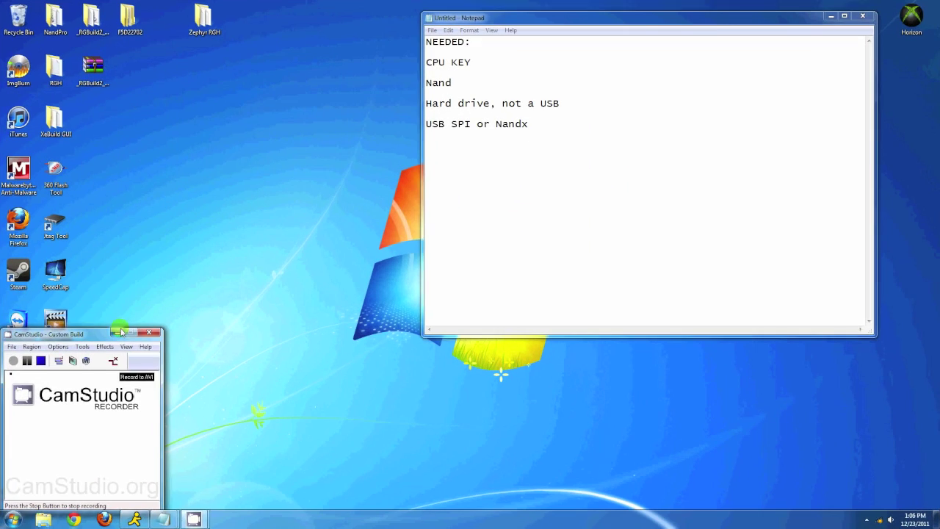
Minimize the recorder window and open the Zephyr RGH desktop folder, placing its window clear of the requirements note
{"action": "left_click", "coordinate": [121, 333]}
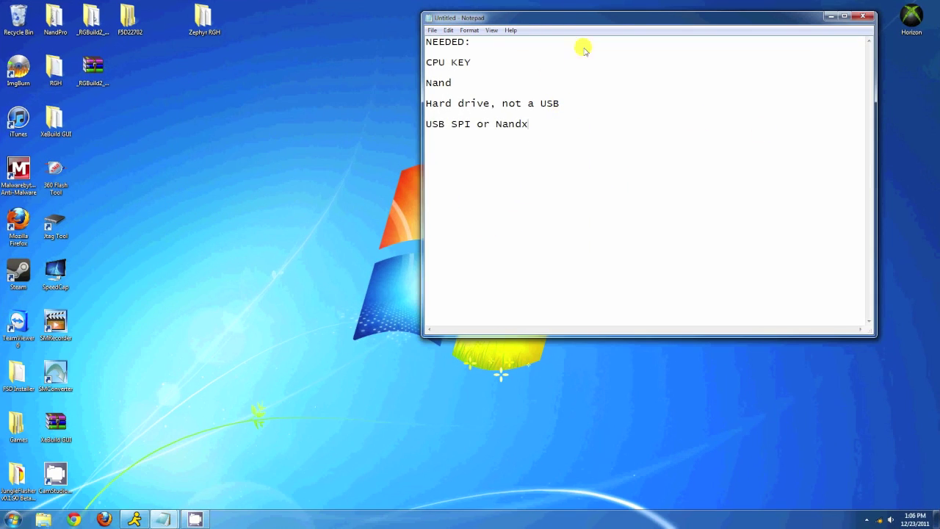
{"action": "left_click", "coordinate": [475, 65]}
{"action": "double_click", "coordinate": [204, 17]}
{"action": "left_click_drag", "start_coordinate": [336, 95], "coordinate": [203, 104]}
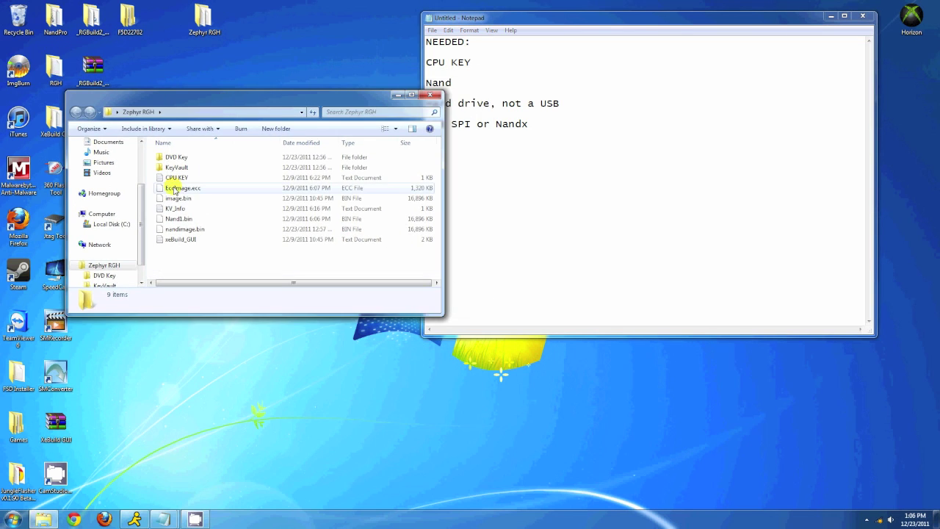
Open the CPU KEY text file and place its shrunken window just below the Zephyr RGH folder window
{"action": "double_click", "coordinate": [174, 178]}
{"action": "left_click_drag", "start_coordinate": [483, 18], "coordinate": [484, 130]}
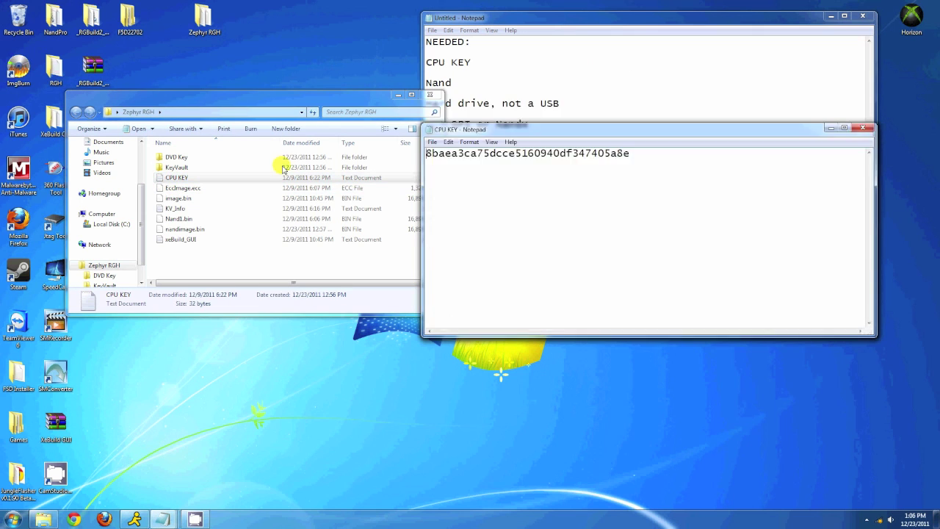
{"action": "left_click_drag", "start_coordinate": [283, 168], "coordinate": [361, 228]}
{"action": "left_click_drag", "start_coordinate": [501, 231], "coordinate": [136, 331]}
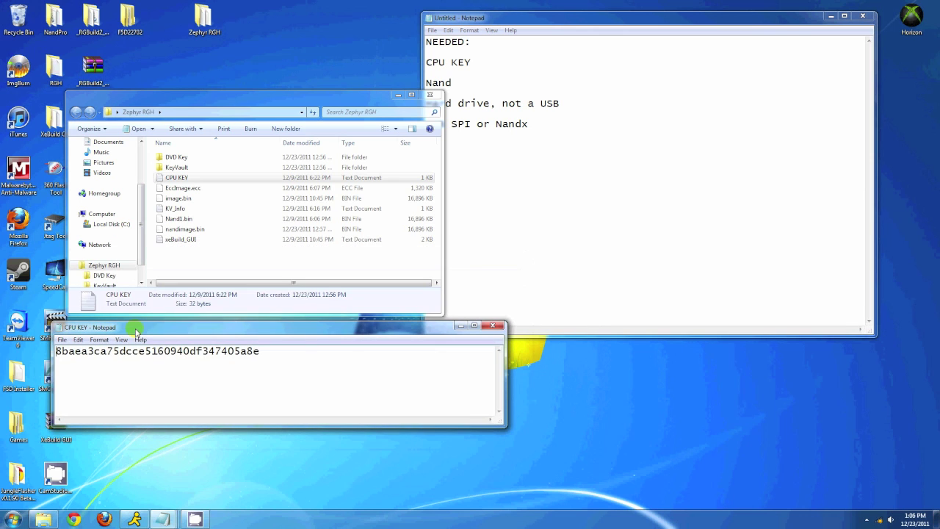
Check the requirements note against Nand1.bin in the Zephyr RGH folder and minimize the note
{"action": "left_click", "coordinate": [463, 77]}
{"action": "left_click", "coordinate": [183, 220]}
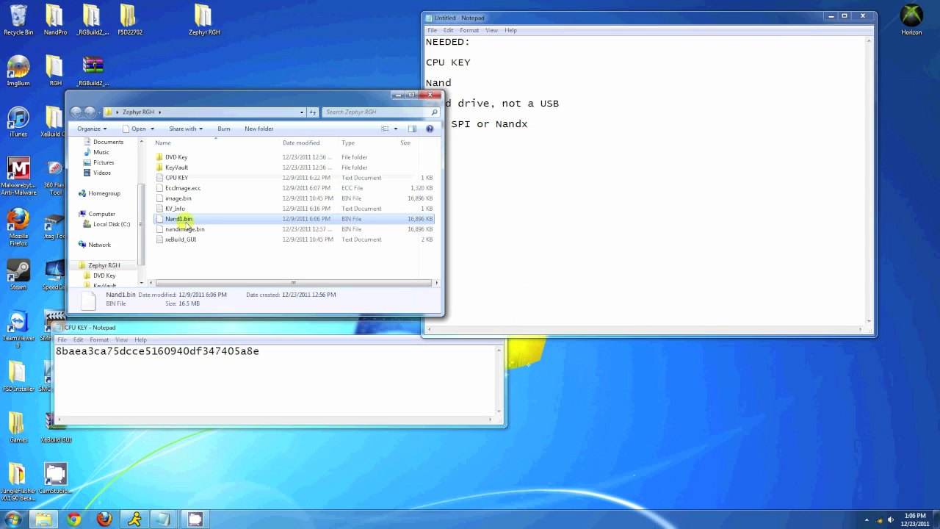
{"action": "left_click", "coordinate": [505, 106]}
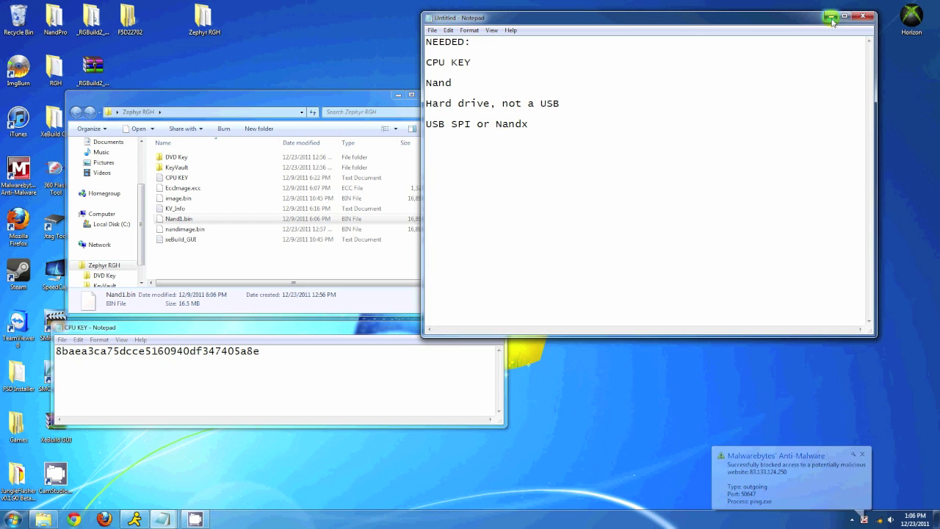
{"action": "left_click", "coordinate": [393, 94]}
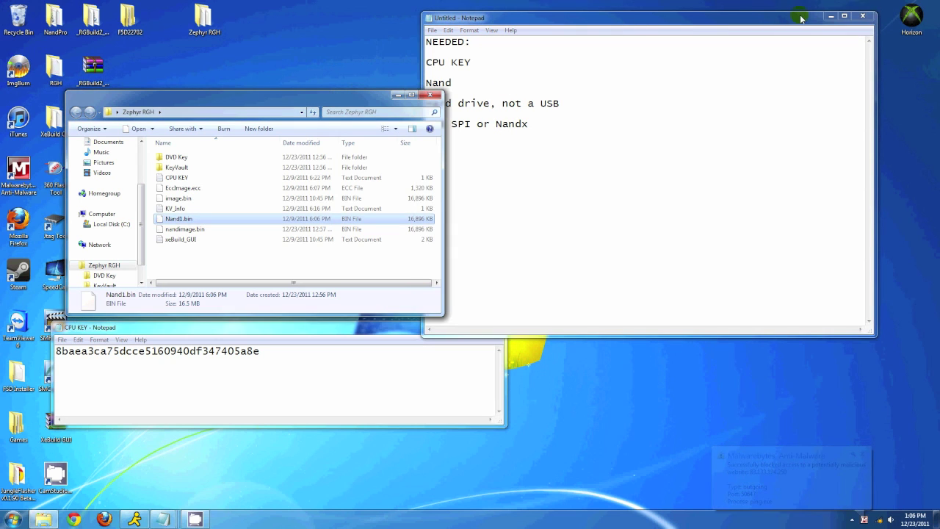
{"action": "left_click", "coordinate": [831, 16]}
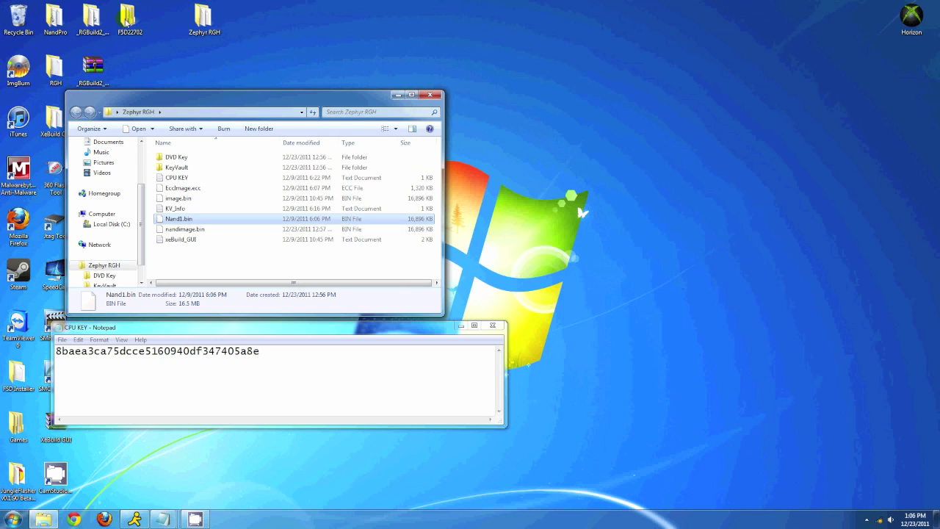
Move the _RGBuild2_Beta0v98 folder to an empty desktop area and open it beside the Zephyr RGH window
{"action": "left_click_drag", "start_coordinate": [89, 19], "coordinate": [649, 119]}
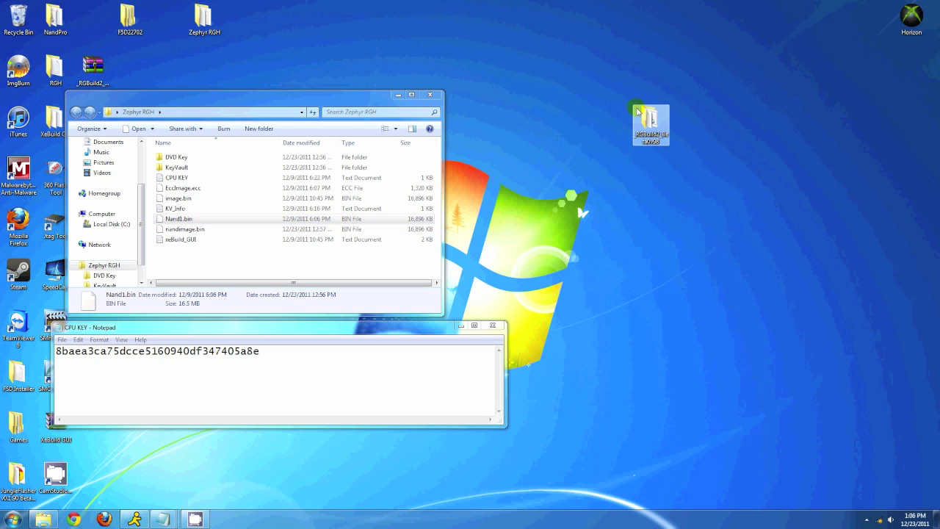
{"action": "double_click", "coordinate": [649, 119]}
{"action": "left_click_drag", "start_coordinate": [210, 111], "coordinate": [662, 131]}
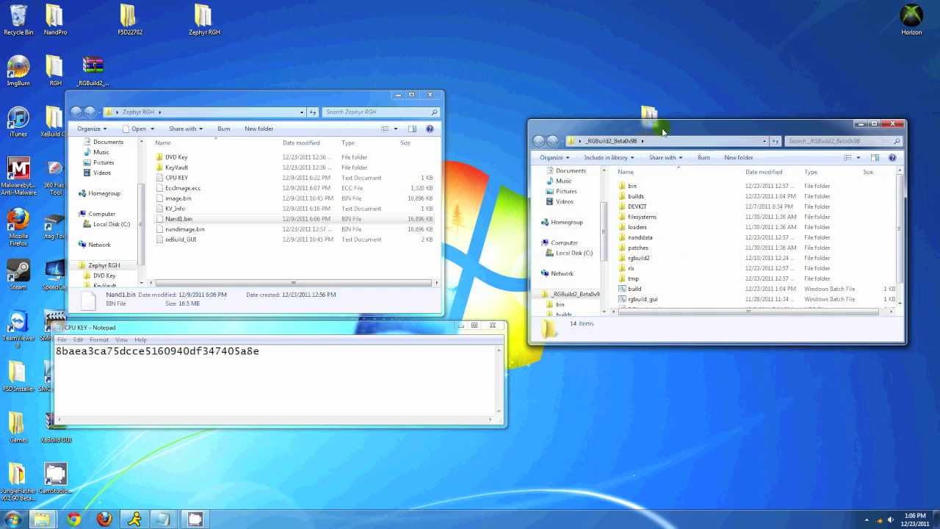
Copy Nand1.bin from the Zephyr RGH folder into the _RGBuild2_Beta0v98 folder
{"action": "left_click", "coordinate": [178, 218]}
{"action": "right_click", "coordinate": [182, 220]}
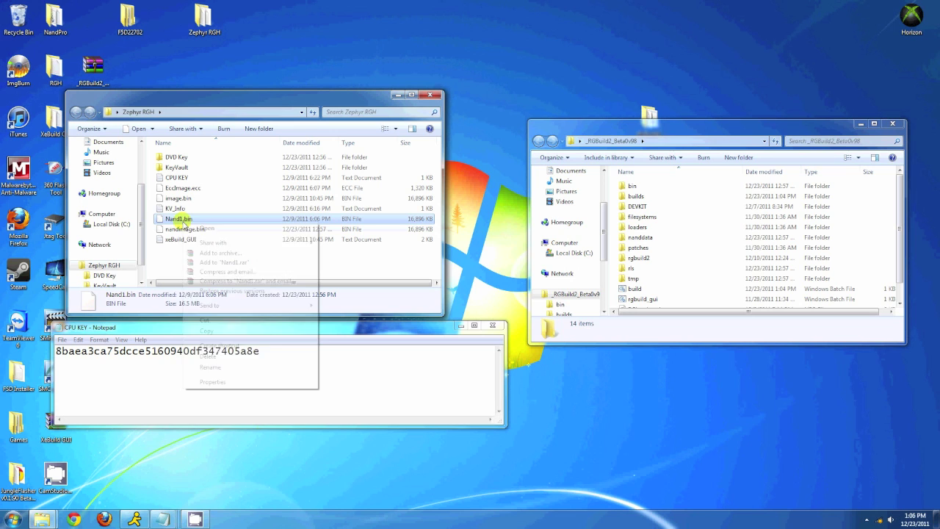
{"action": "left_click", "coordinate": [214, 331]}
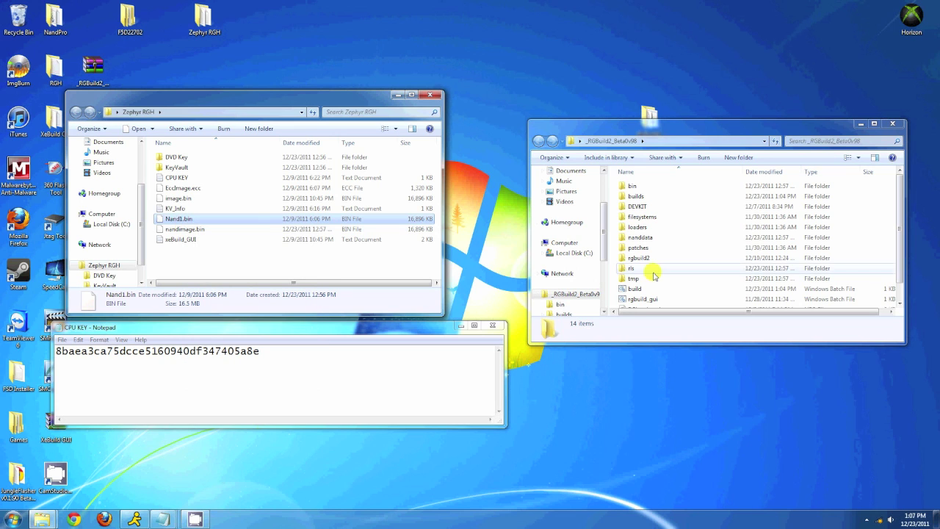
{"action": "left_click", "coordinate": [653, 268]}
{"action": "scroll", "coordinate": [652, 268], "scroll_direction": "down", "scroll_amount": 1}
{"action": "right_click", "coordinate": [693, 298]}
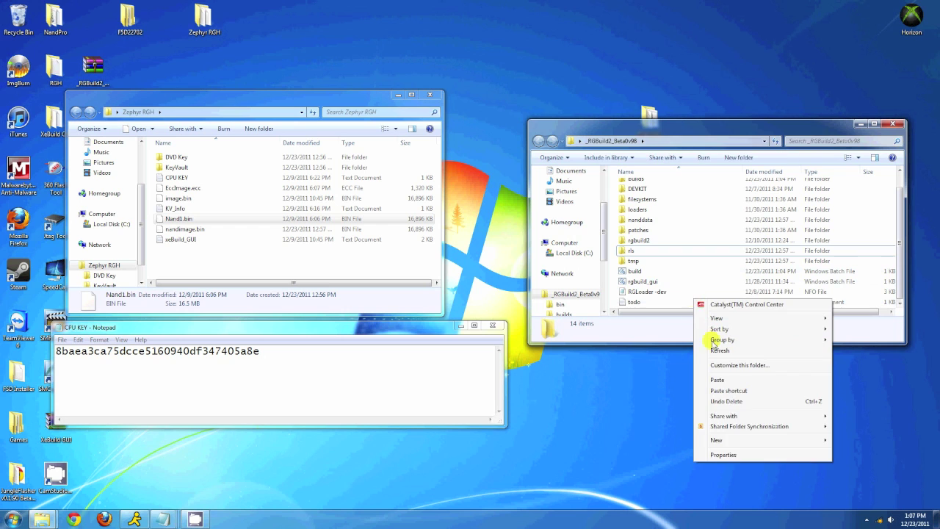
{"action": "left_click", "coordinate": [723, 381]}
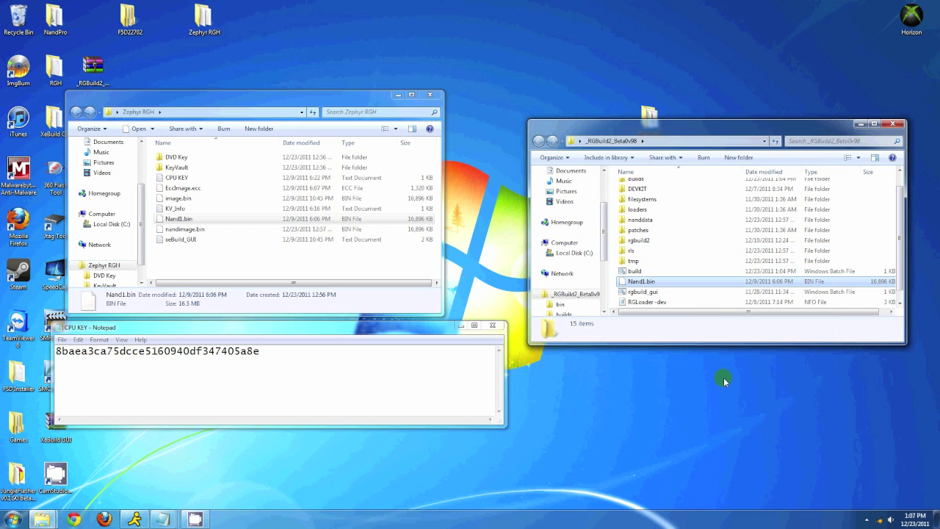
Rename the copied Nand1.bin in the _RGBuild2_Beta0v98 folder to nand.bin
{"action": "right_click", "coordinate": [641, 282]}
{"action": "left_click", "coordinate": [680, 430]}
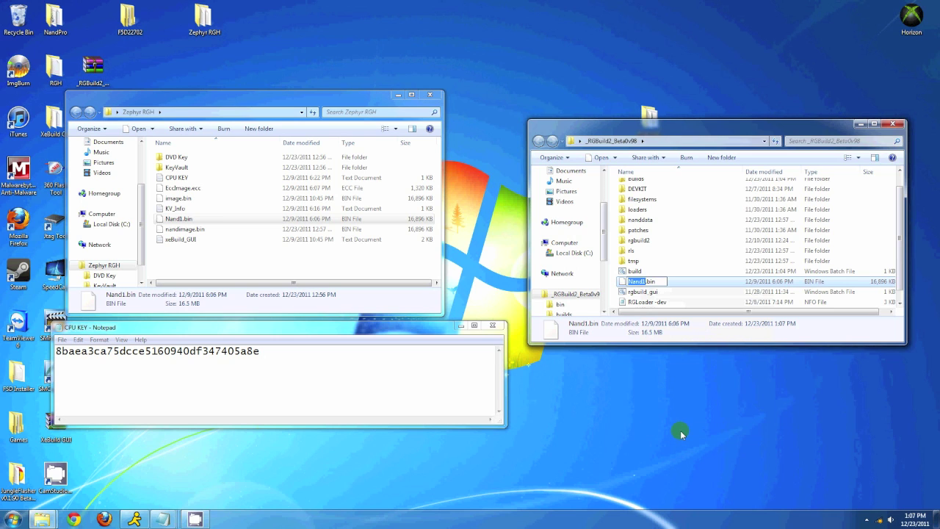
{"action": "type", "text": "nand"}
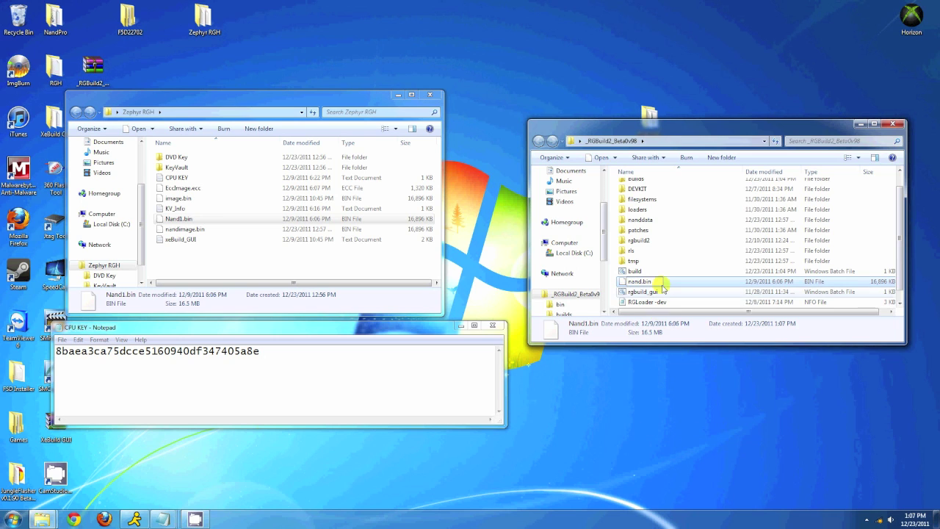
Open the build batch file in the _RGBuild2_Beta0v98 folder for editing
{"action": "left_click", "coordinate": [634, 273]}
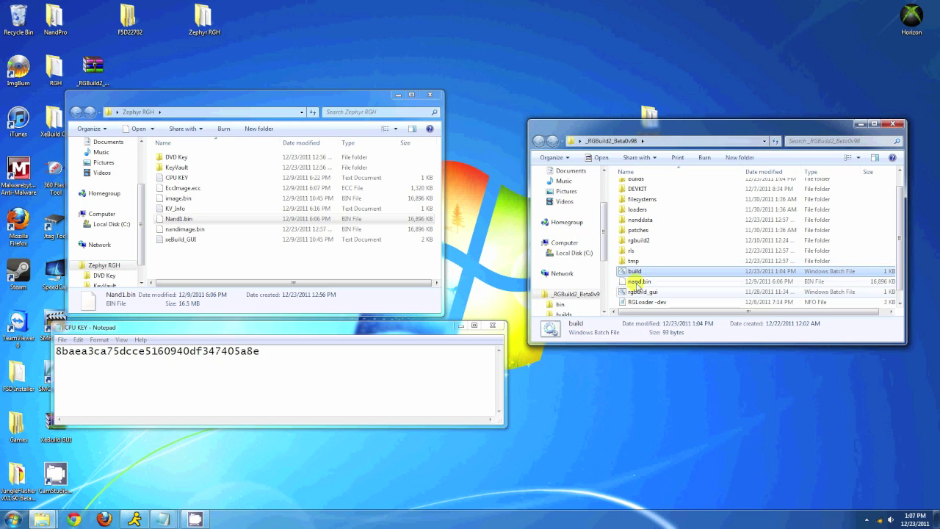
{"action": "right_click", "coordinate": [638, 272]}
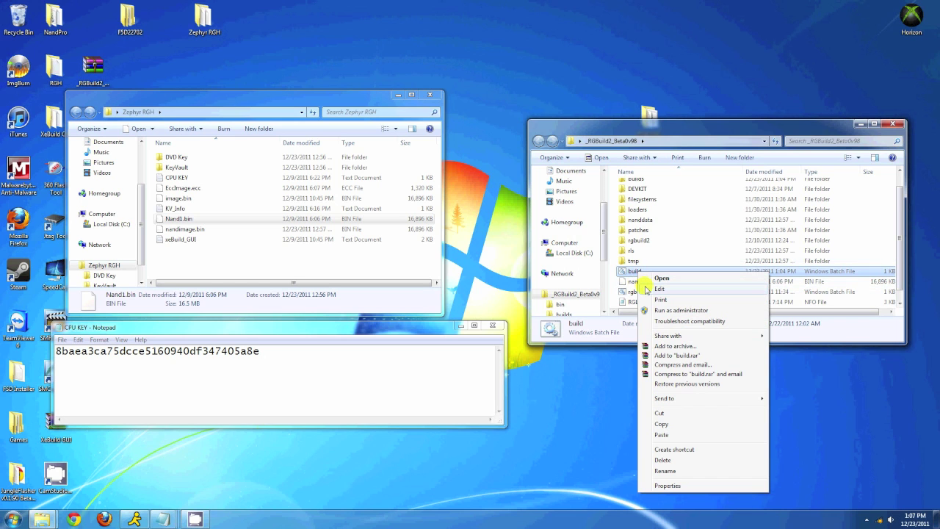
{"action": "left_click", "coordinate": [648, 288]}
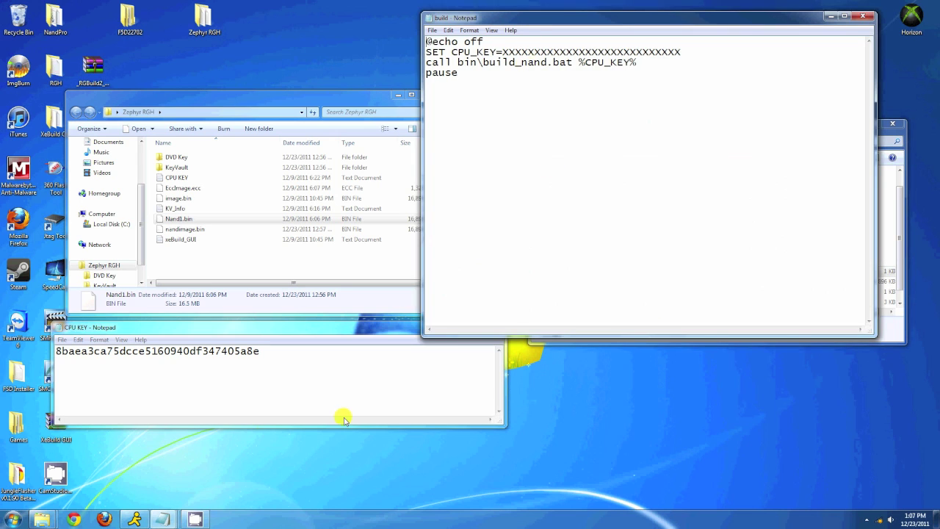
Replace the placeholder X characters after SET CPU_KEY= with the CPU key copied from the CPU KEY file
{"action": "left_click", "coordinate": [164, 371]}
{"action": "key", "text": "ctrl+a"}
{"action": "right_click", "coordinate": [66, 356]}
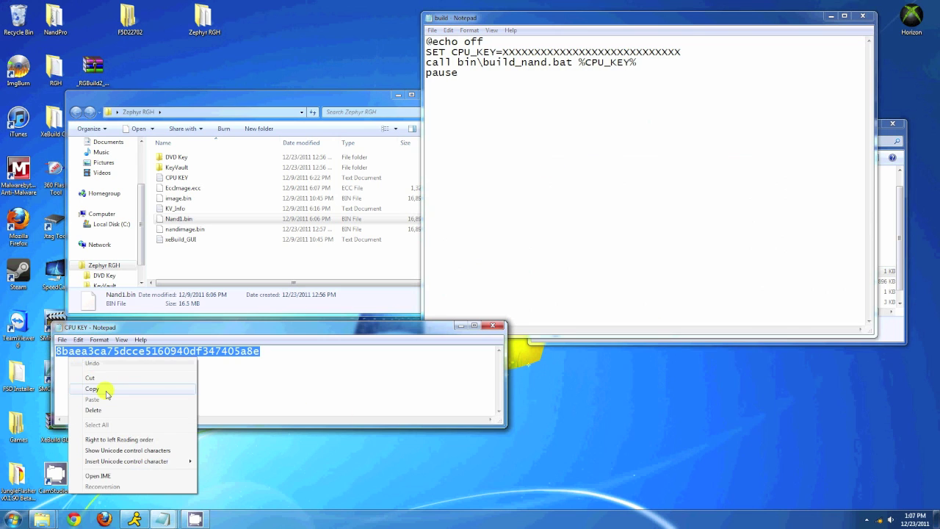
{"action": "left_click", "coordinate": [88, 389]}
{"action": "left_click", "coordinate": [681, 52]}
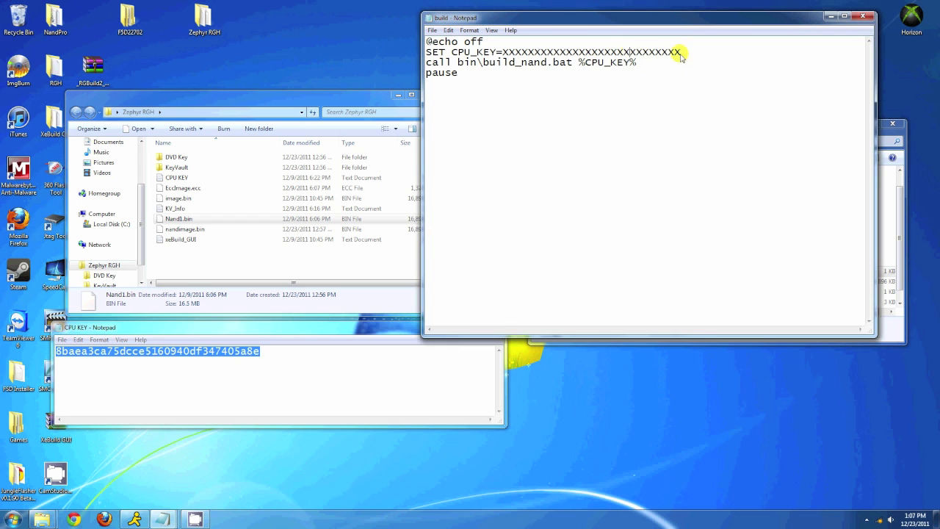
{"action": "left_click_drag", "start_coordinate": [681, 53], "coordinate": [502, 53]}
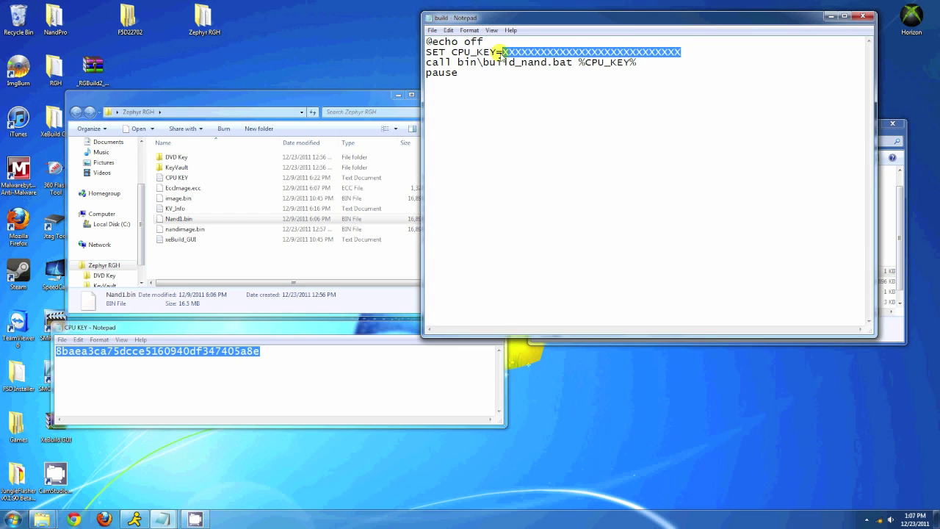
{"action": "right_click", "coordinate": [505, 53]}
{"action": "left_click", "coordinate": [531, 96]}
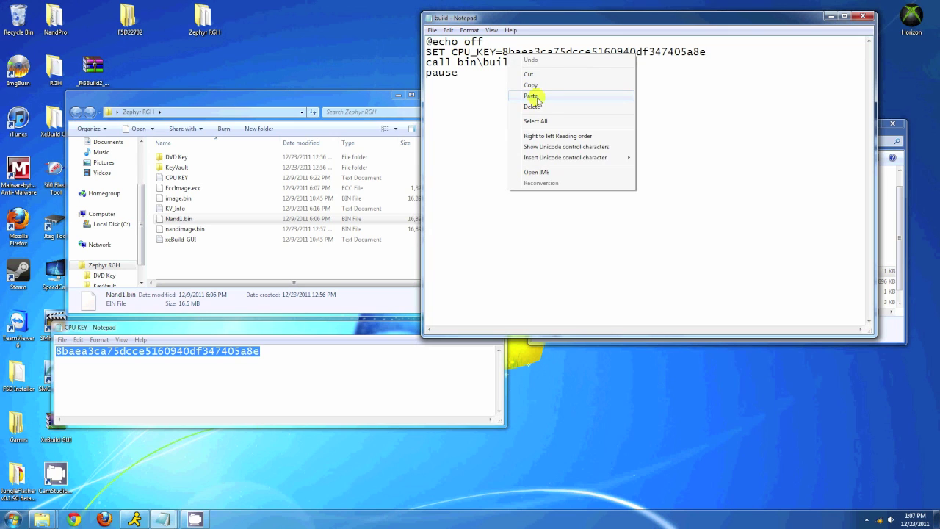
Save the edited build batch file and close it
{"action": "left_click", "coordinate": [438, 29]}
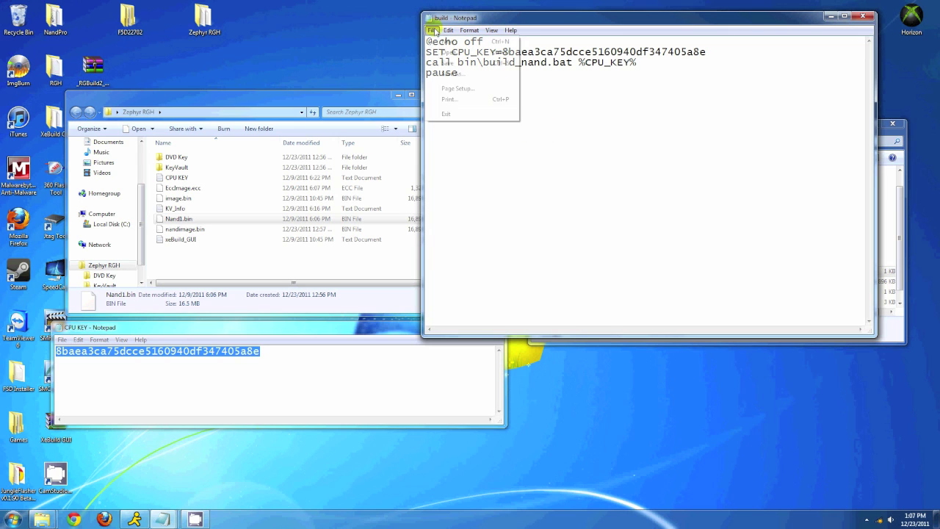
{"action": "left_click", "coordinate": [442, 65]}
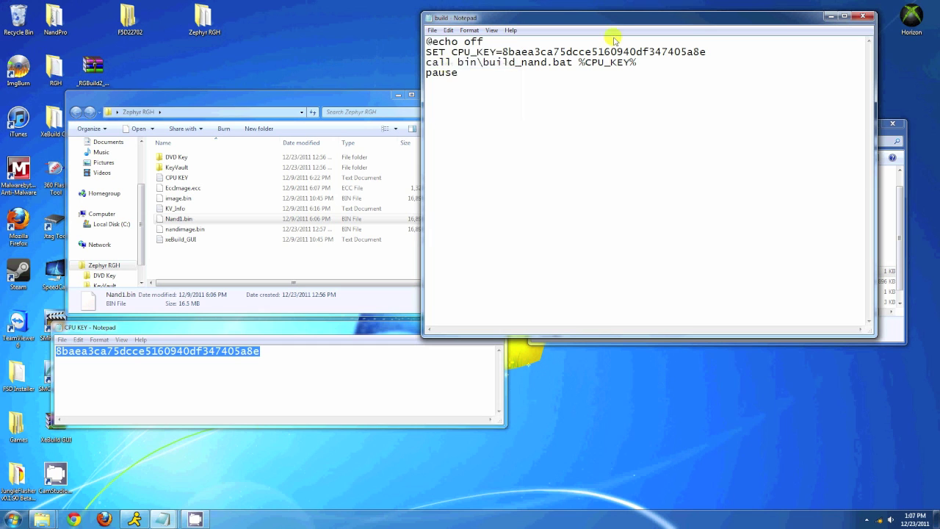
{"action": "left_click", "coordinate": [865, 16]}
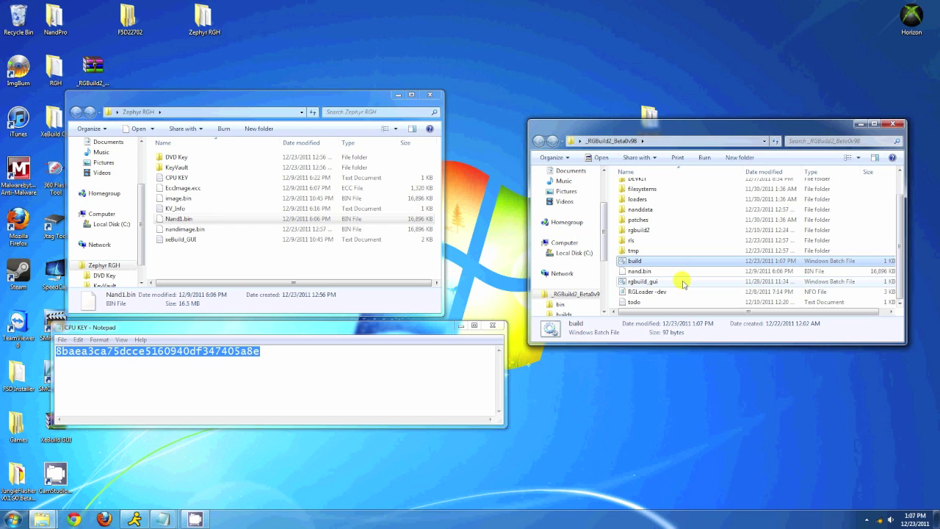
Run the build batch file with type dev, version 13599 and board fat, and close its console once the image is built
{"action": "scroll", "coordinate": [683, 283], "scroll_direction": "up", "scroll_amount": 1}
{"action": "scroll", "coordinate": [683, 283], "scroll_direction": "down", "scroll_amount": 1}
{"action": "double_click", "coordinate": [635, 261]}
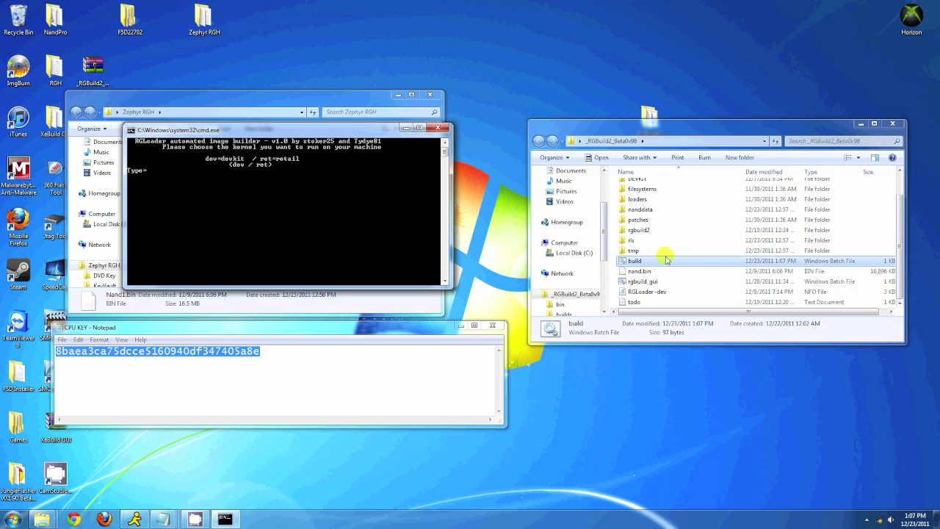
{"action": "type", "text": "dev"}
{"action": "key", "text": "Return"}
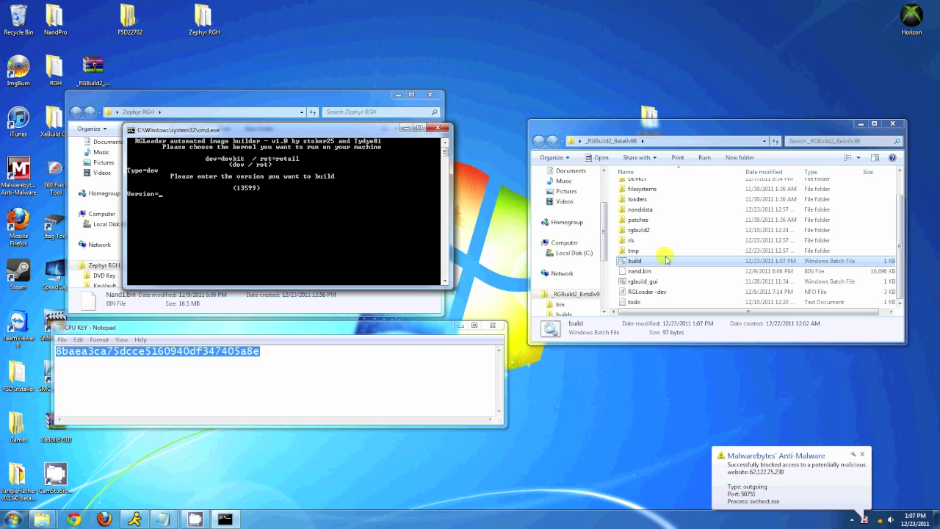
{"action": "type", "text": "13"}
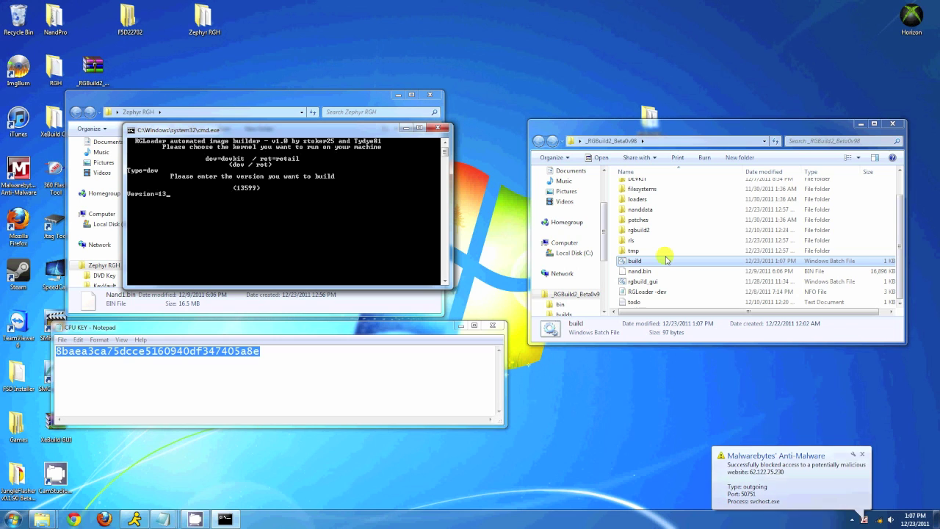
{"action": "type", "text": "599"}
{"action": "key", "text": "Return"}
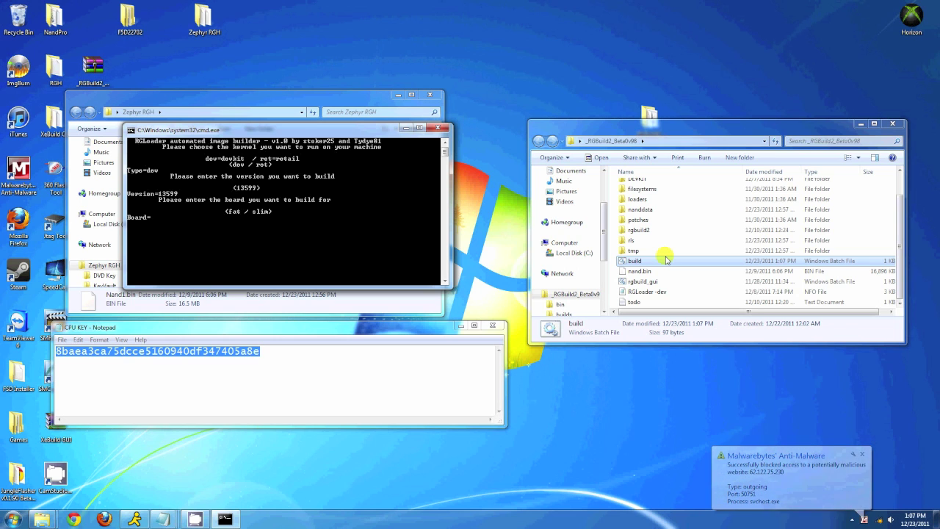
{"action": "type", "text": "fat"}
{"action": "key", "text": "Return"}
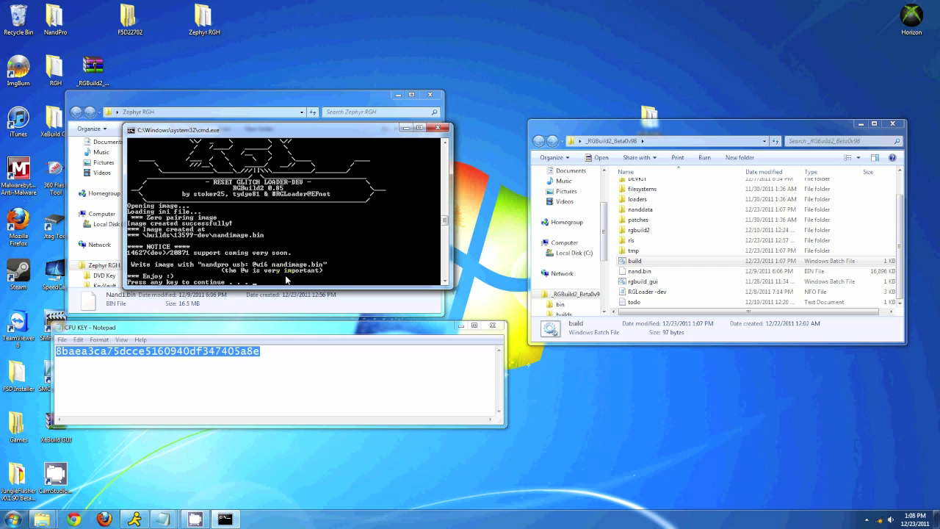
{"action": "key", "text": "Return"}
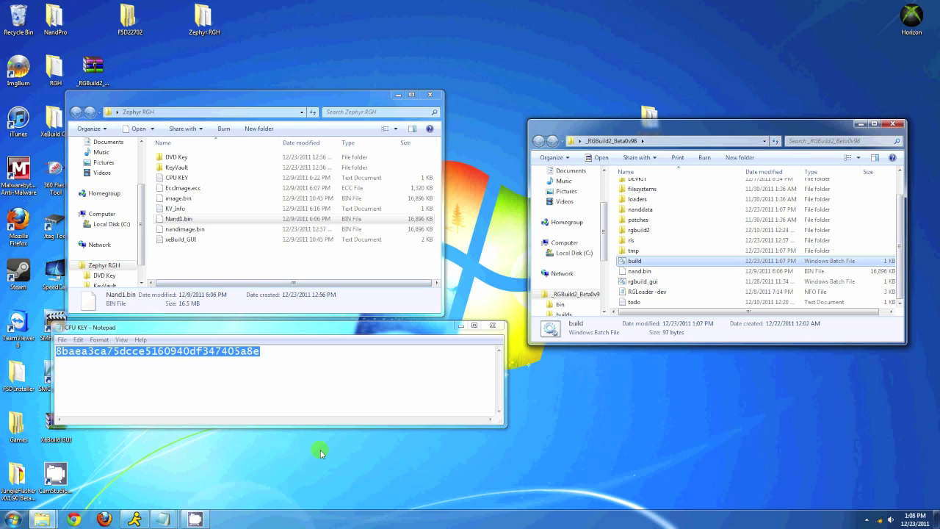
Open the 13599-dev folder inside builds and select nandimage.bin
{"action": "left_click", "coordinate": [657, 251]}
{"action": "scroll", "coordinate": [659, 252], "scroll_direction": "up", "scroll_amount": 1}
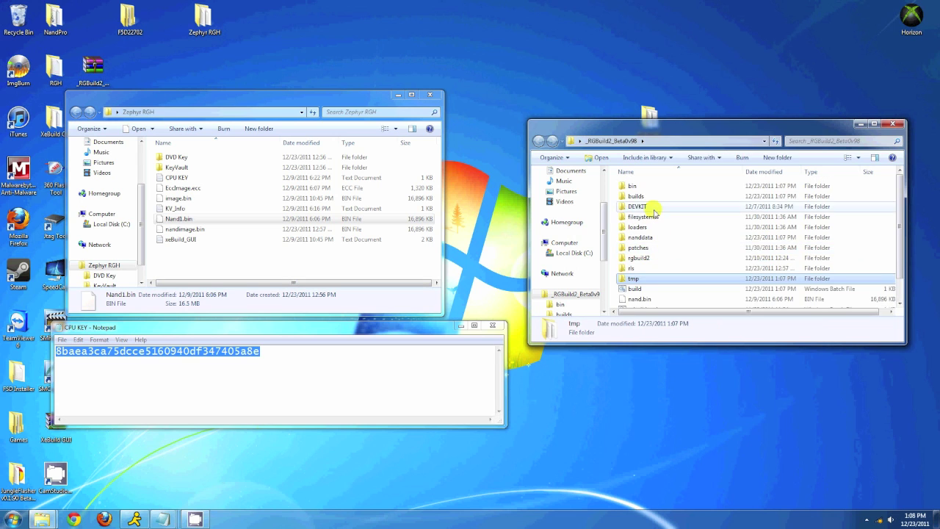
{"action": "double_click", "coordinate": [636, 196]}
{"action": "double_click", "coordinate": [636, 187]}
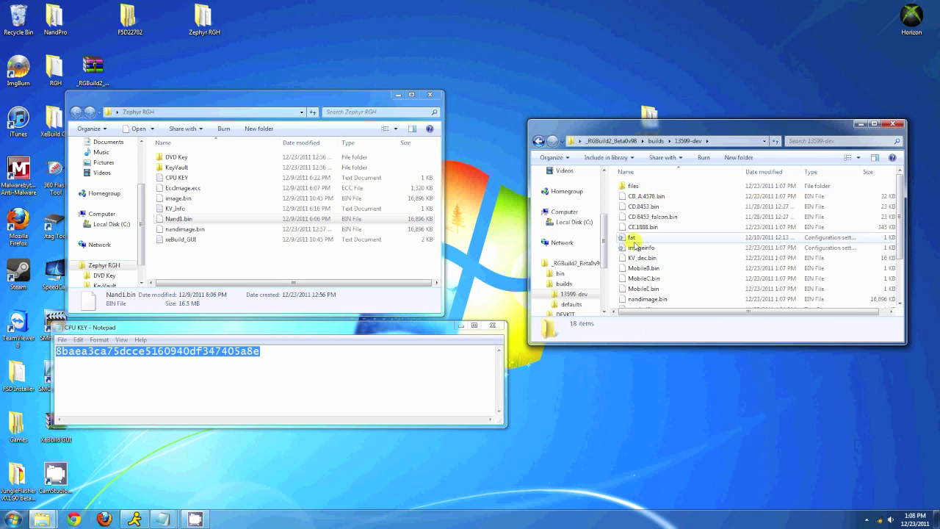
{"action": "scroll", "coordinate": [633, 242], "scroll_direction": "down", "scroll_amount": 2}
{"action": "left_click", "coordinate": [651, 241]}
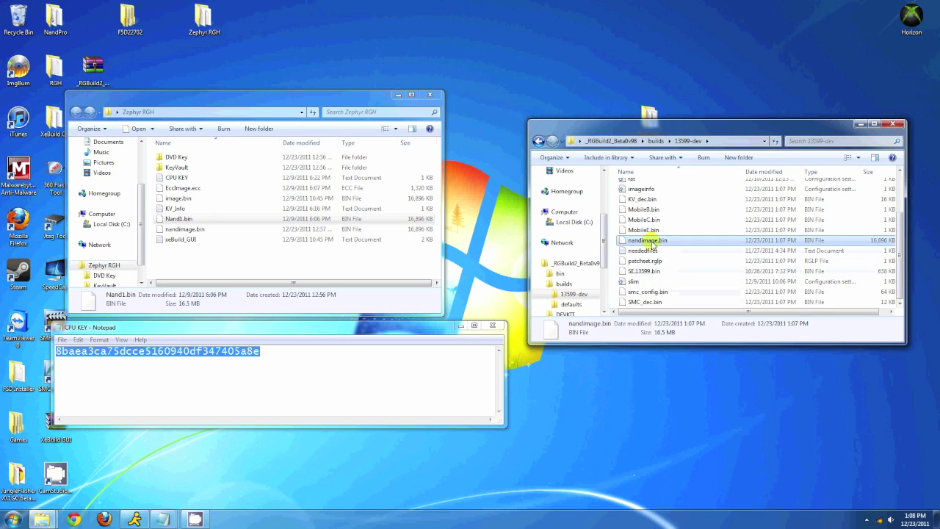
Copy nandimage.bin from the 13599-dev folder into the Zephyr RGH folder, replacing the existing file there
{"action": "right_click", "coordinate": [651, 244]}
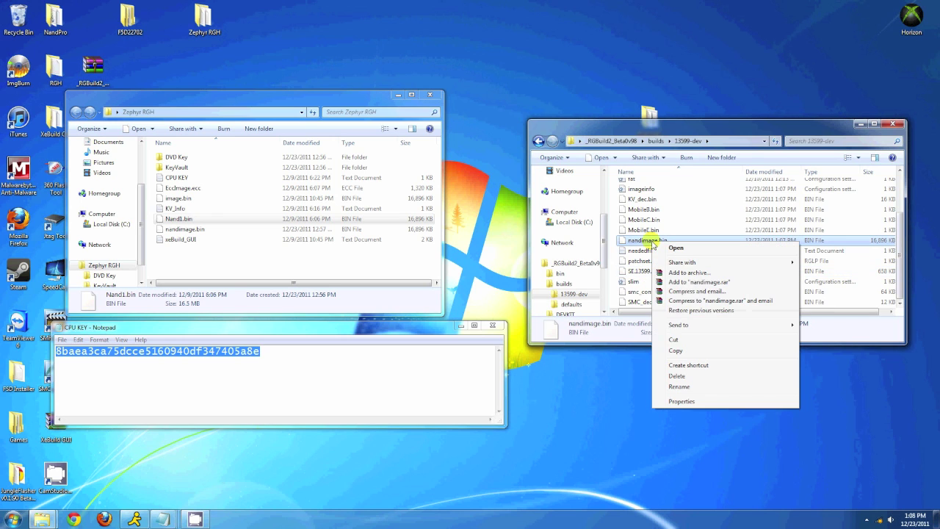
{"action": "left_click", "coordinate": [675, 353]}
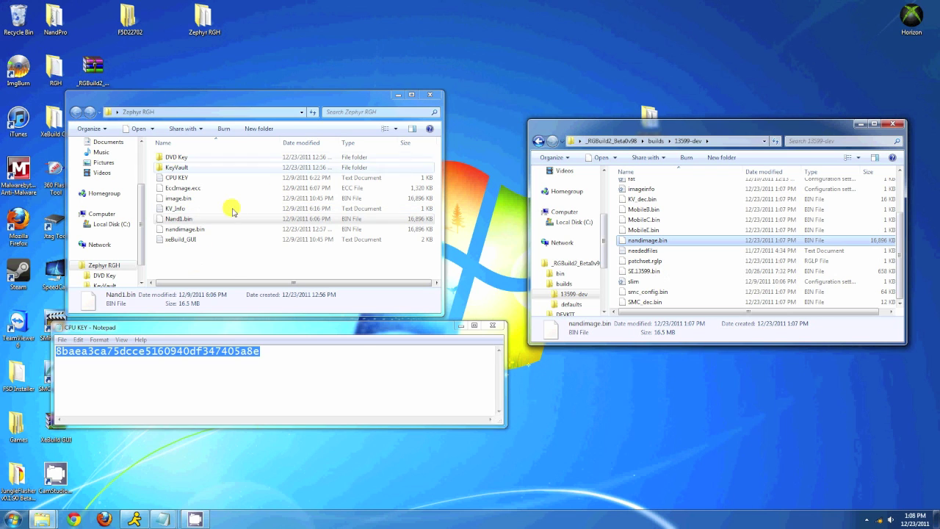
{"action": "right_click", "coordinate": [226, 256]}
{"action": "left_click", "coordinate": [269, 342]}
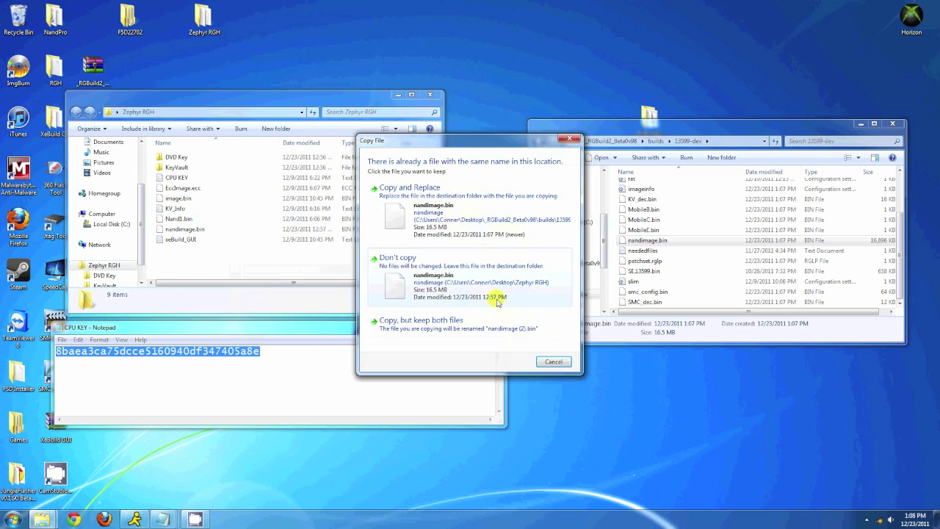
{"action": "left_click", "coordinate": [442, 212]}
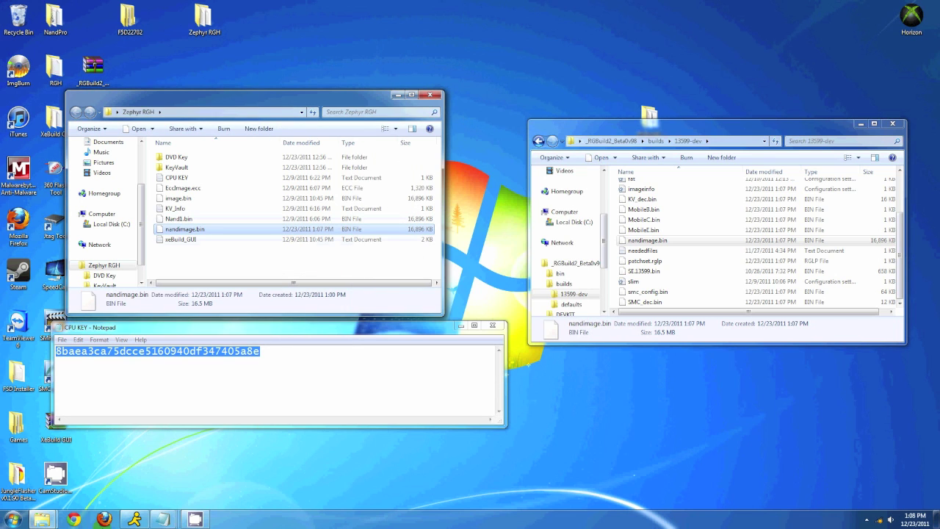
{"action": "left_click", "coordinate": [866, 519]}
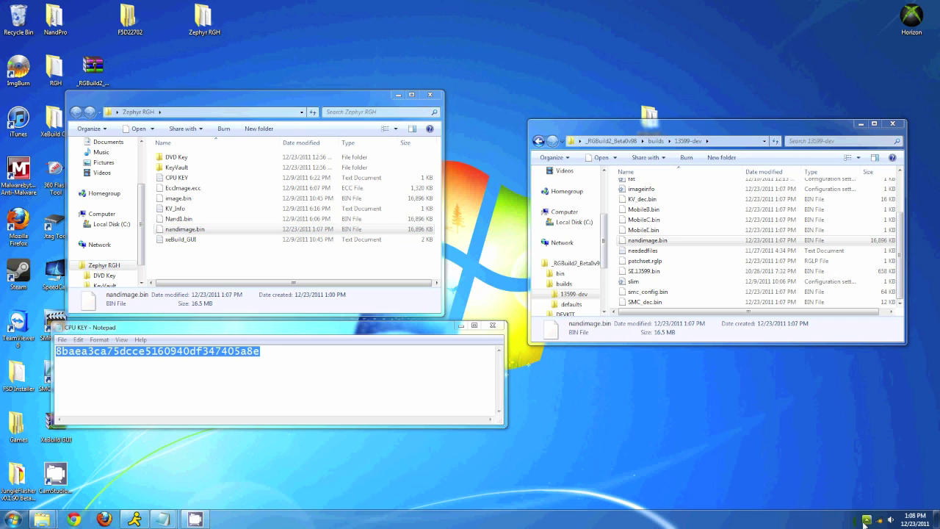
{"action": "right_click", "coordinate": [880, 453]}
{"action": "left_click", "coordinate": [889, 446]}
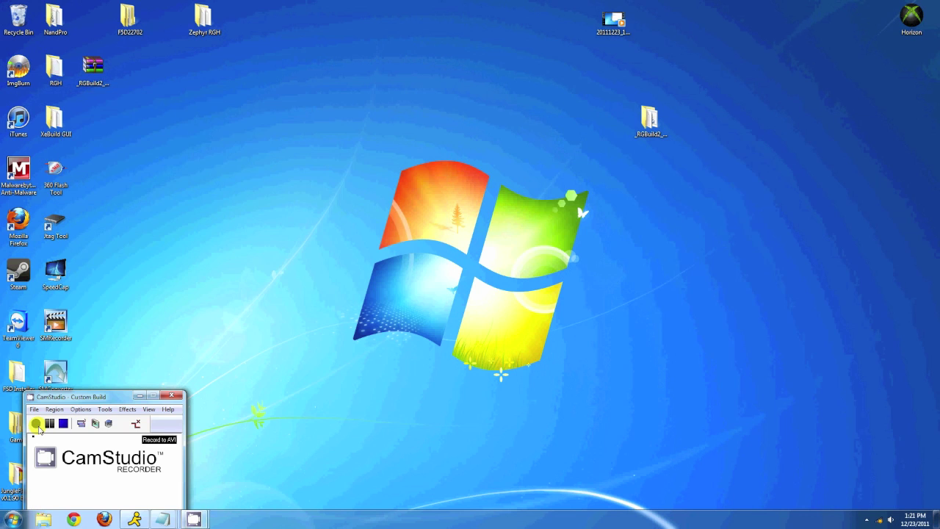
Open a command window in the desktop's NandPro folder
{"action": "left_click", "coordinate": [56, 25]}
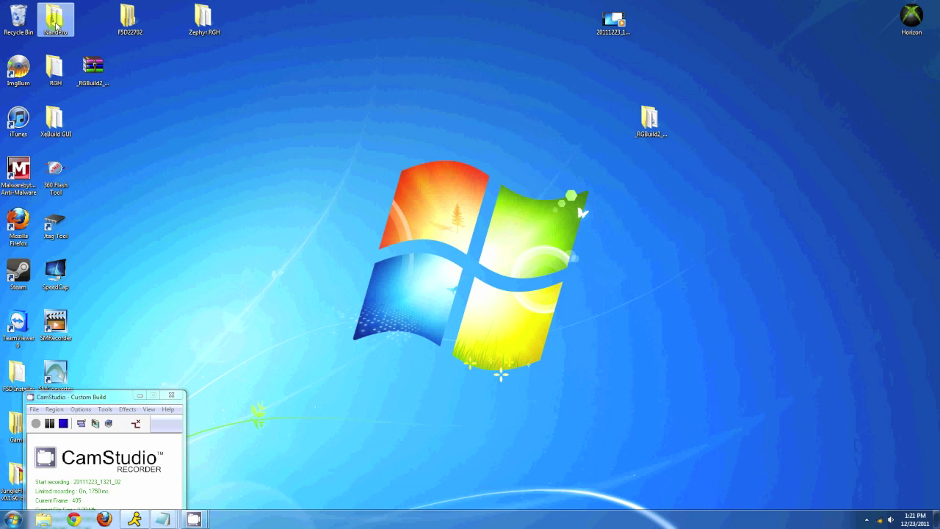
{"action": "right_click", "coordinate": [56, 25], "text": "shift"}
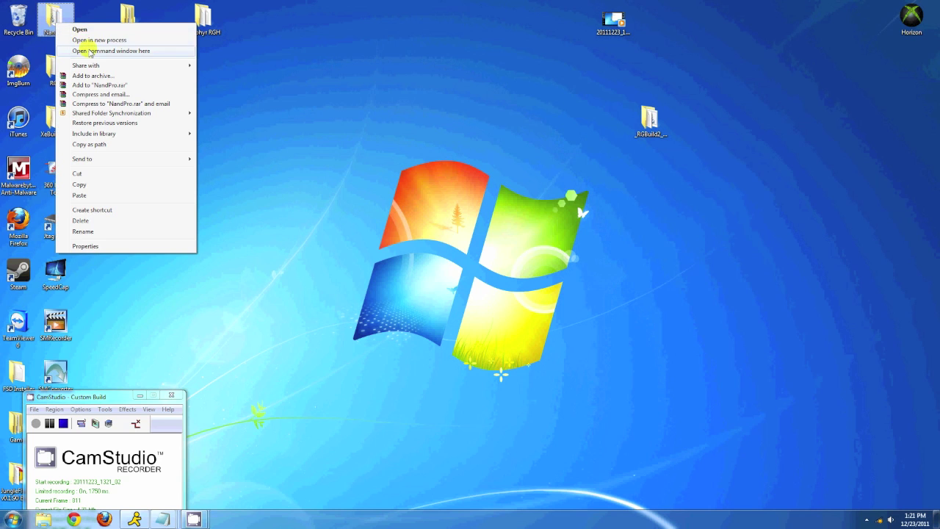
{"action": "left_click", "coordinate": [88, 50]}
{"action": "left_click_drag", "start_coordinate": [180, 57], "coordinate": [359, 145]}
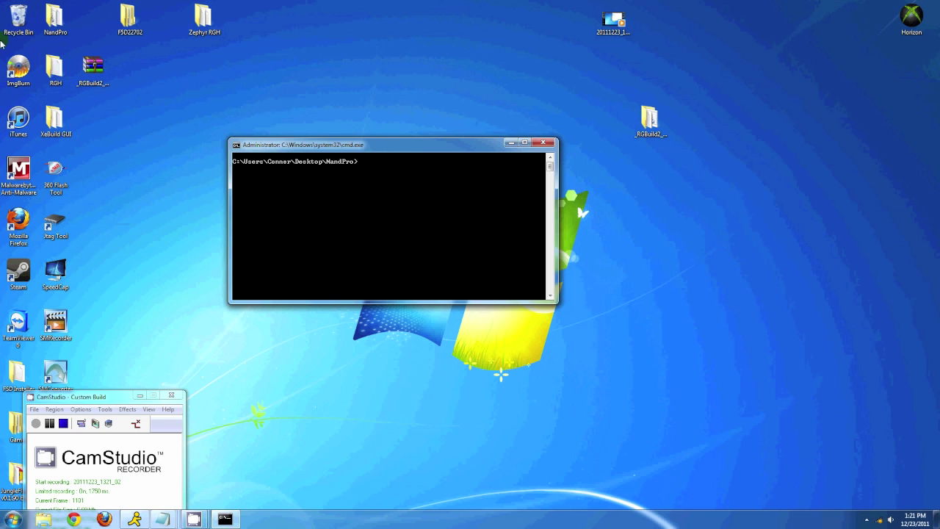
Open the NandPro folder and arrange its window beside the command window
{"action": "double_click", "coordinate": [56, 25]}
{"action": "left_click_drag", "start_coordinate": [466, 146], "coordinate": [809, 192]}
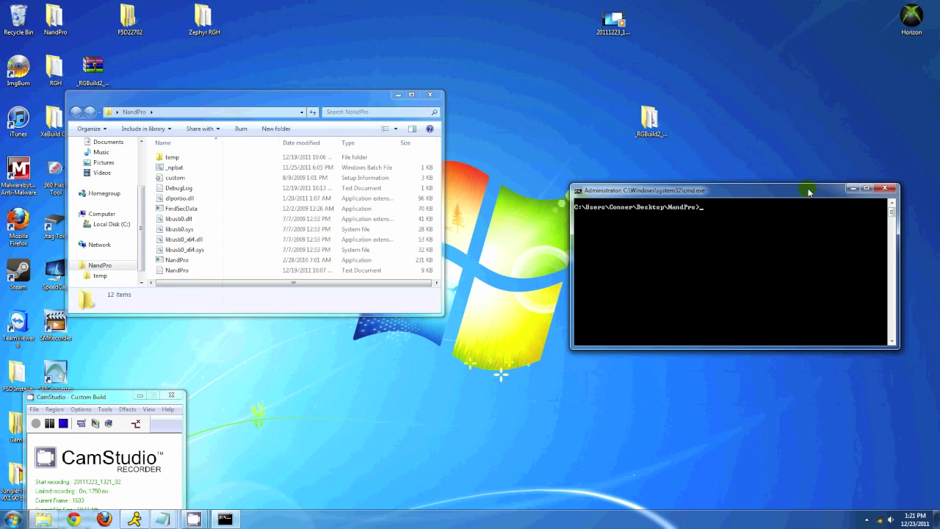
{"action": "left_click_drag", "start_coordinate": [237, 103], "coordinate": [344, 91]}
{"action": "left_click_drag", "start_coordinate": [629, 189], "coordinate": [656, 198]}
Copy nandimage.bin from the Zephyr RGH folder into the NandPro folder
{"action": "double_click", "coordinate": [203, 17]}
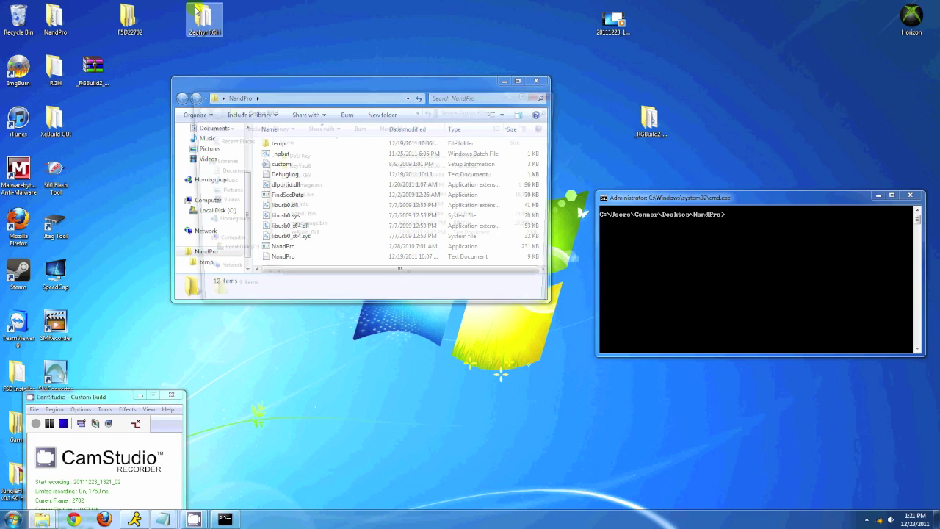
{"action": "right_click", "coordinate": [317, 229]}
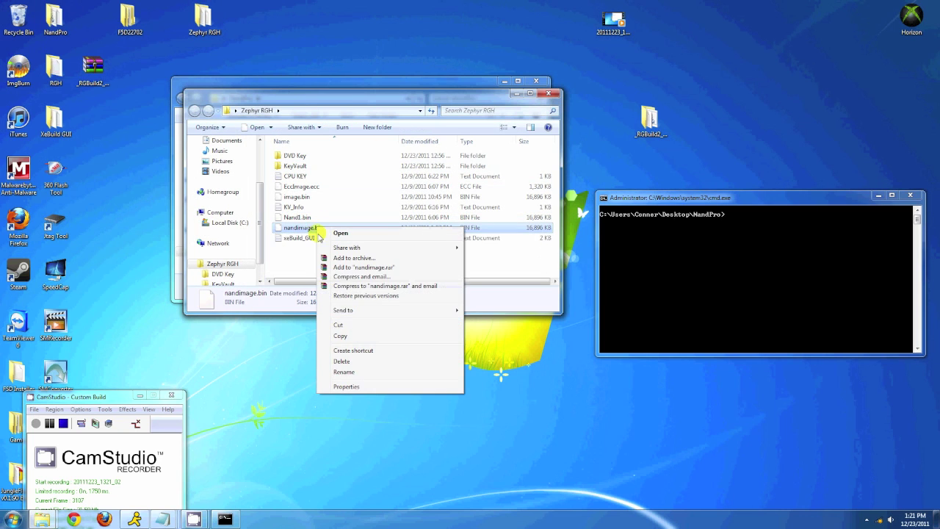
{"action": "left_click", "coordinate": [356, 332]}
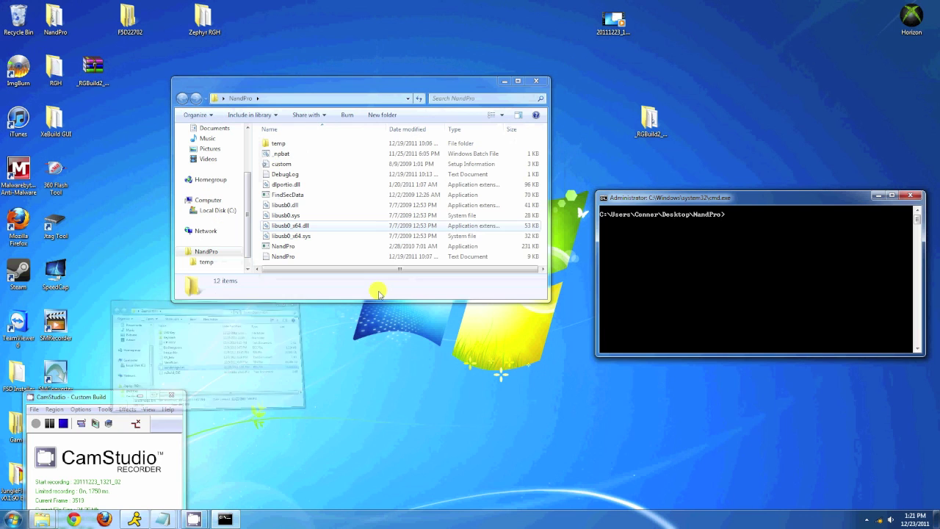
{"action": "right_click", "coordinate": [345, 262]}
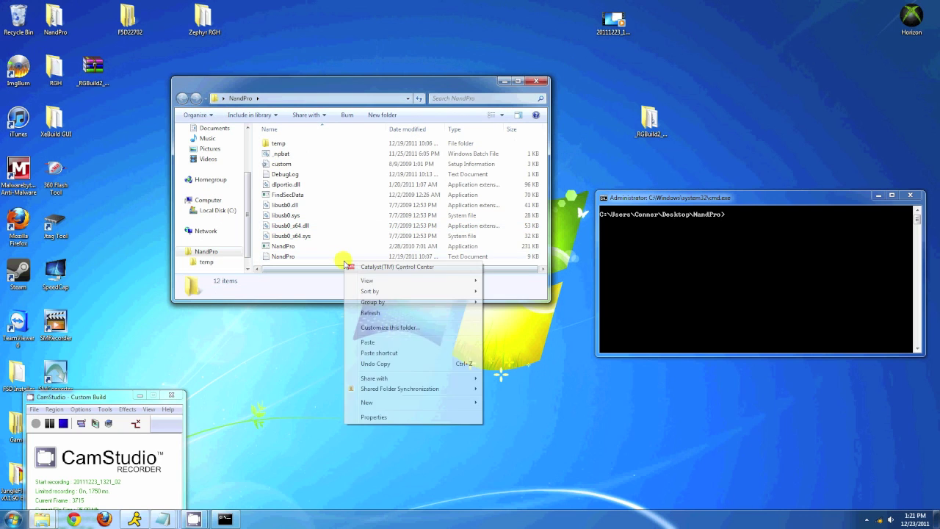
{"action": "left_click", "coordinate": [371, 342]}
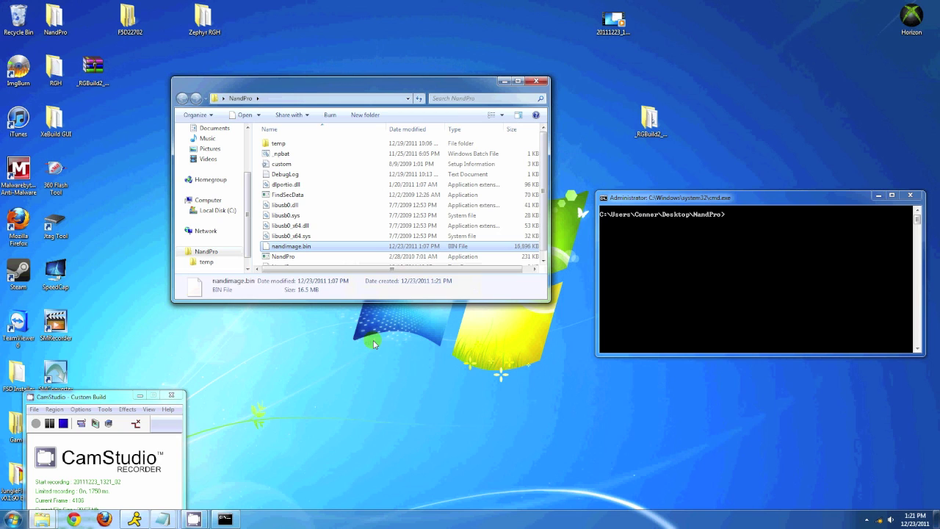
Write the image to the console over USB by running NandPro usb: -w16 nandimage.bin in the command window
{"action": "left_click", "coordinate": [730, 218]}
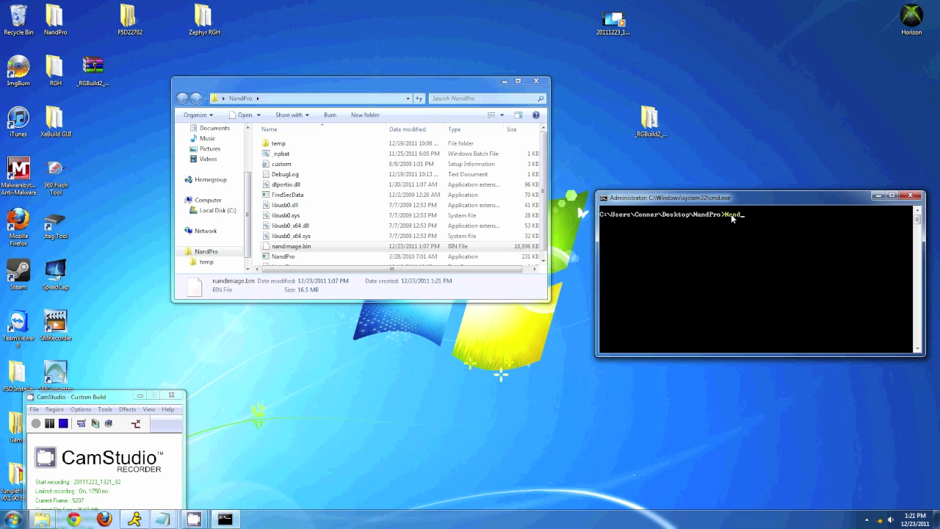
{"action": "type", "text": "NandPro usb: -w16 nandimage.bin"}
{"action": "key", "text": "Return"}
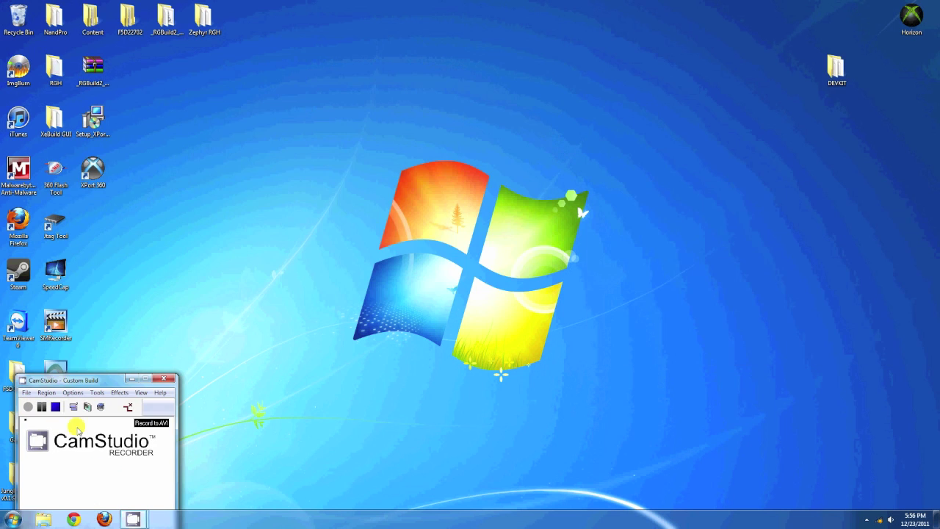
Launch XPort 360 and open Device 1, the 250.06GB Xbox 360 hard disk
{"action": "double_click", "coordinate": [83, 179]}
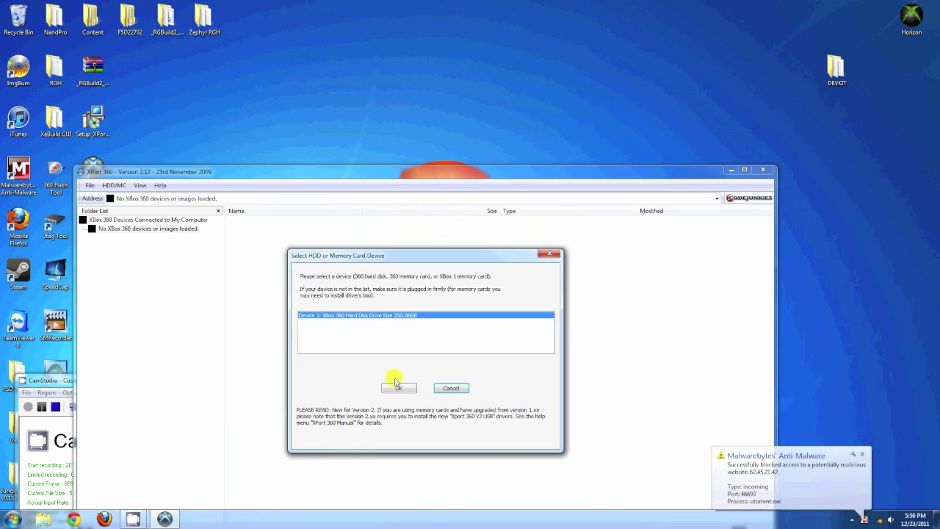
{"action": "left_click", "coordinate": [398, 387]}
{"action": "left_click_drag", "start_coordinate": [364, 170], "coordinate": [448, 108]}
Expand the Xbox 360 hard disk and copy the desktop's DEVKIT folder into Partition 3
{"action": "double_click", "coordinate": [185, 168]}
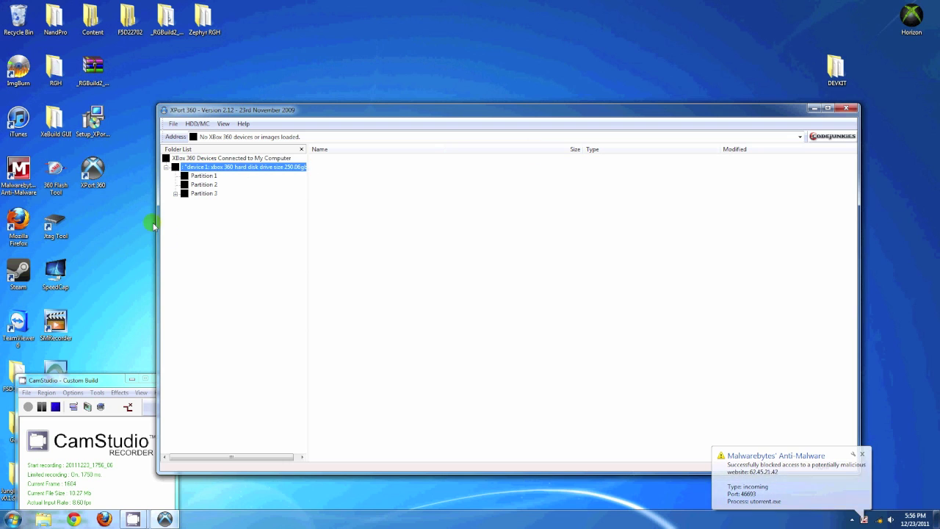
{"action": "left_click", "coordinate": [203, 193]}
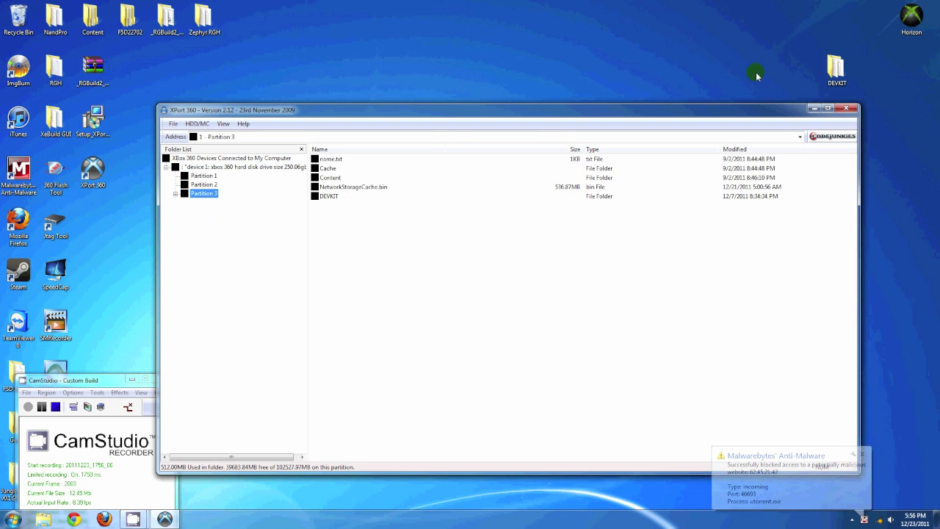
{"action": "left_click_drag", "start_coordinate": [837, 64], "coordinate": [522, 239]}
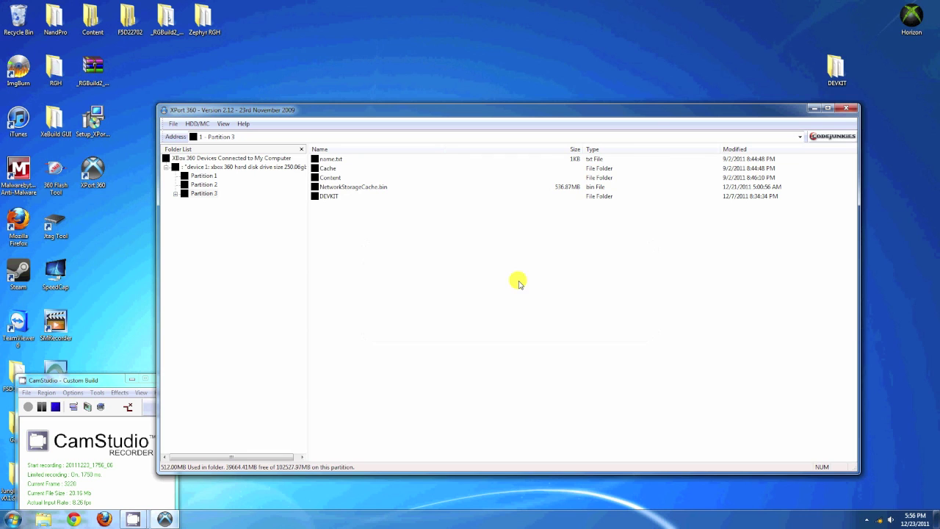
Close the opened Xbox 360 hard disk in XPort 360
{"action": "left_click", "coordinate": [173, 124]}
{"action": "mouse_move", "coordinate": [211, 126]}
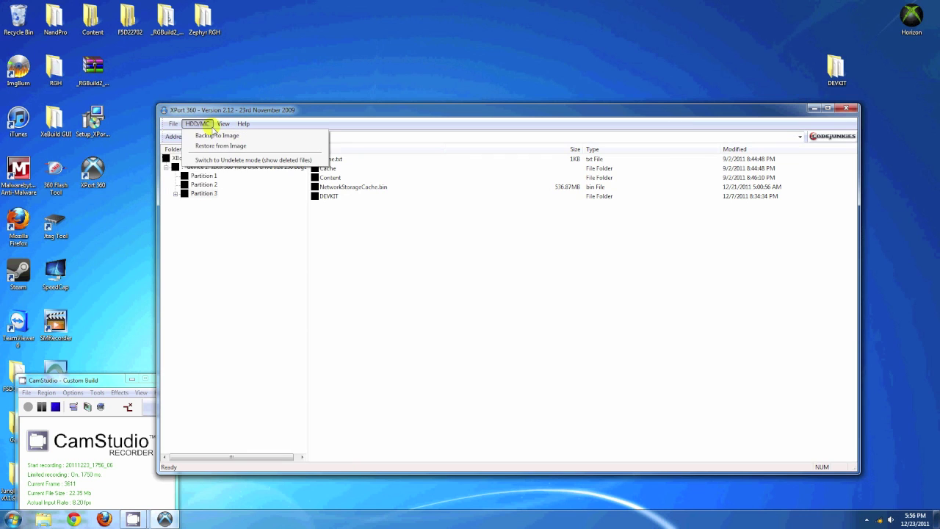
{"action": "mouse_move", "coordinate": [174, 123]}
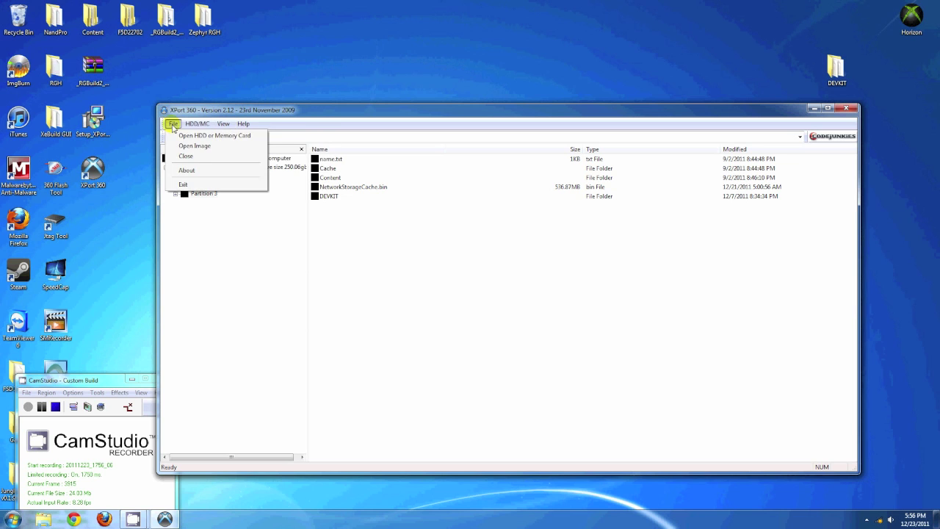
{"action": "left_click", "coordinate": [197, 157]}
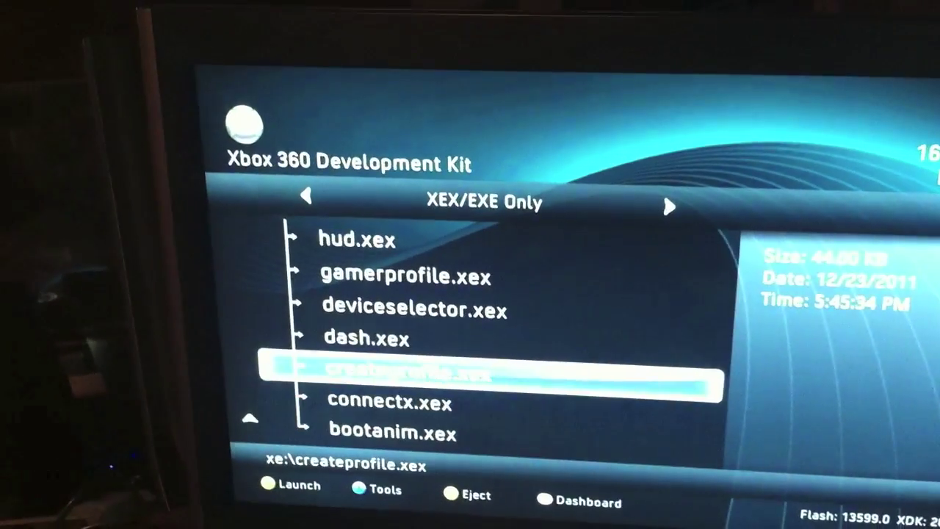
{"action": "key", "text": "Up"}
{"action": "key", "text": "Up"}
{"action": "key", "text": "Up"}
{"action": "key", "text": "Up"}
{"action": "key", "text": "Up"}
{"action": "key", "text": "Up"}
{"action": "key", "text": "Up"}
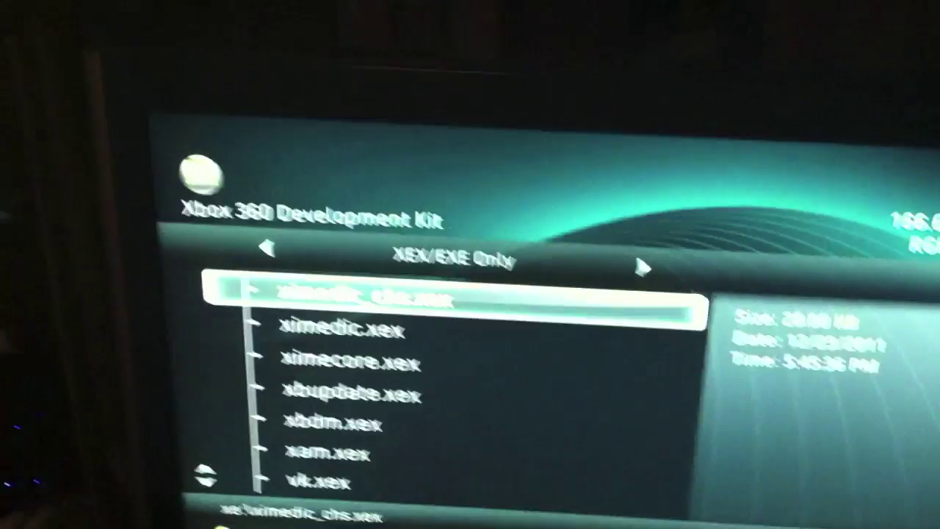
{"action": "key", "text": "Right"}
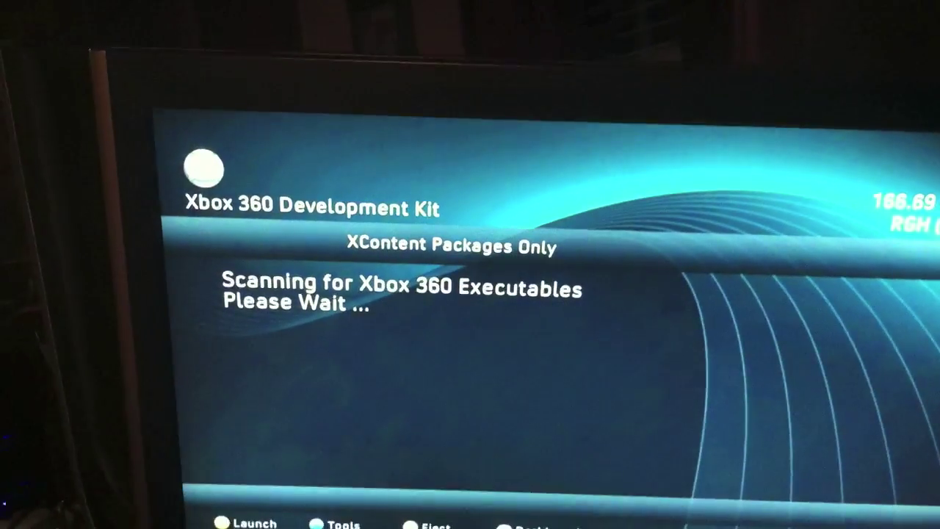